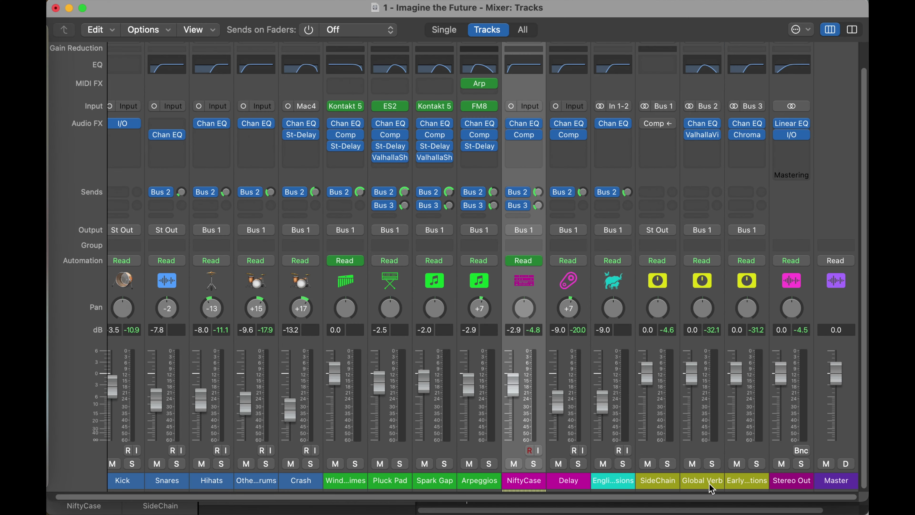
Solo NiftyCase, mute Global Verb, and open the Early Reflections Channel EQ (800 Hz high-pass)
{"action": "left_click", "coordinate": [711, 483]}
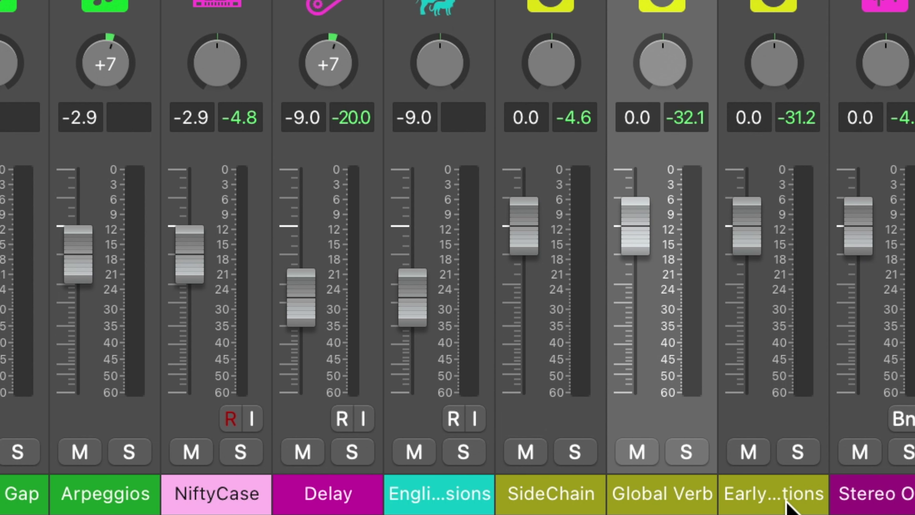
{"action": "left_click", "coordinate": [751, 480]}
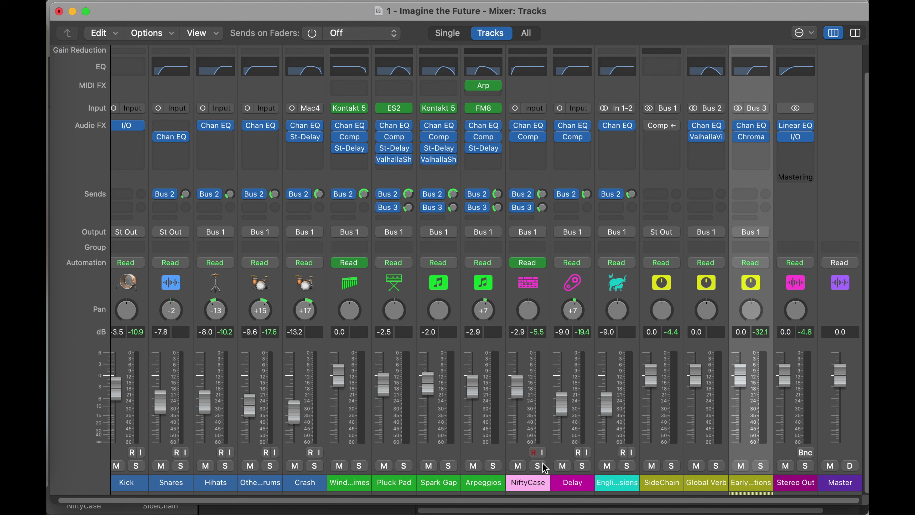
{"action": "left_click", "coordinate": [537, 466]}
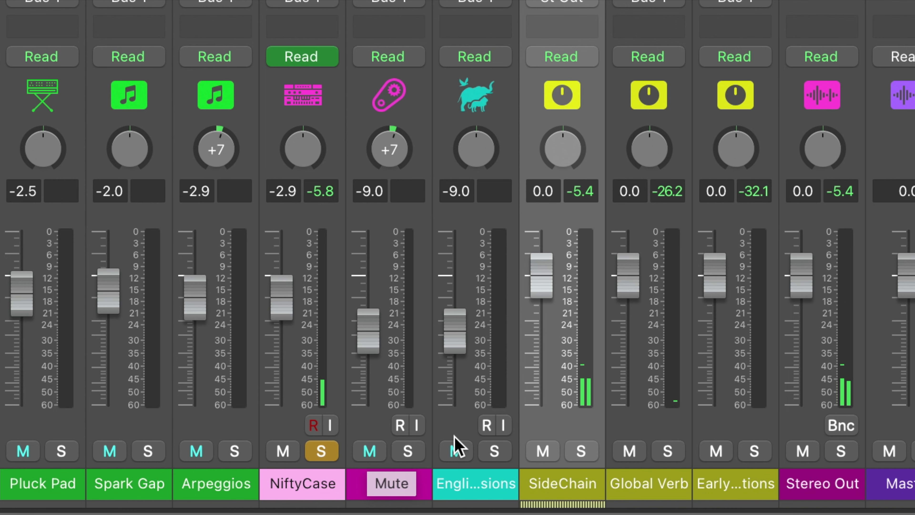
{"action": "left_click", "coordinate": [630, 450]}
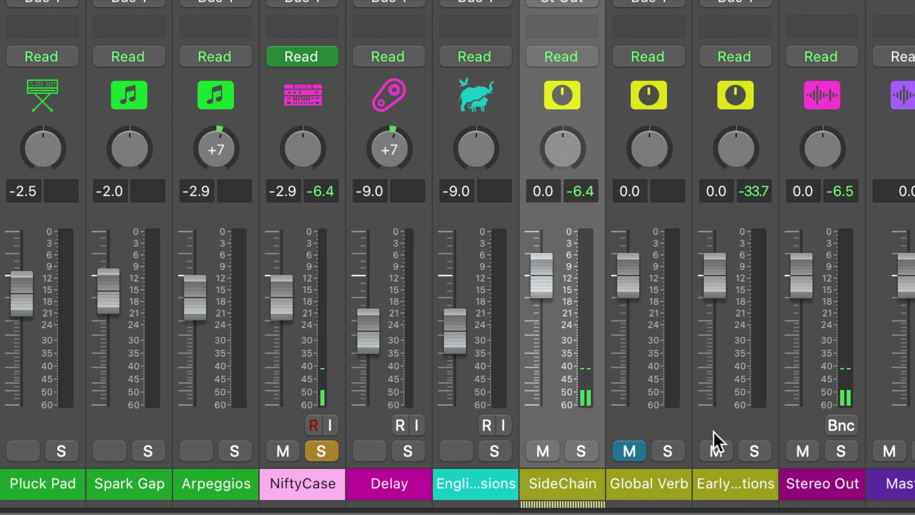
{"action": "left_click", "coordinate": [742, 429]}
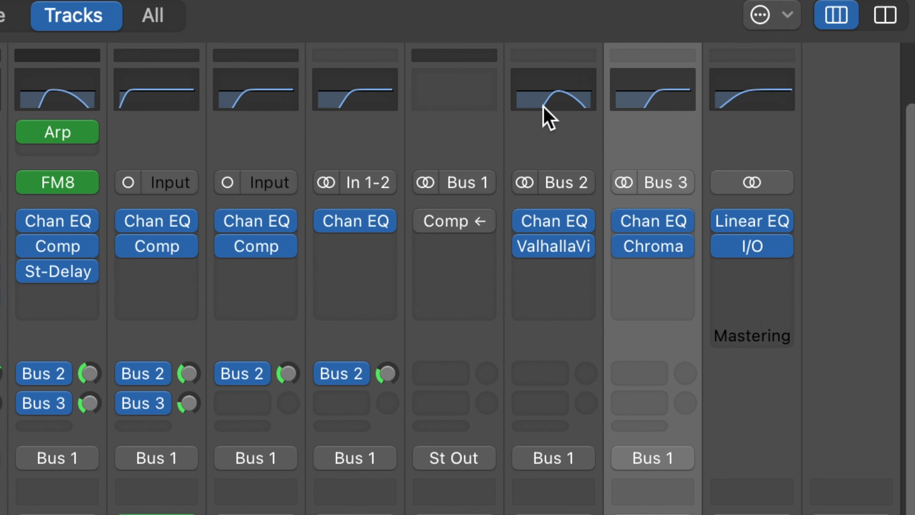
{"action": "left_click", "coordinate": [656, 223]}
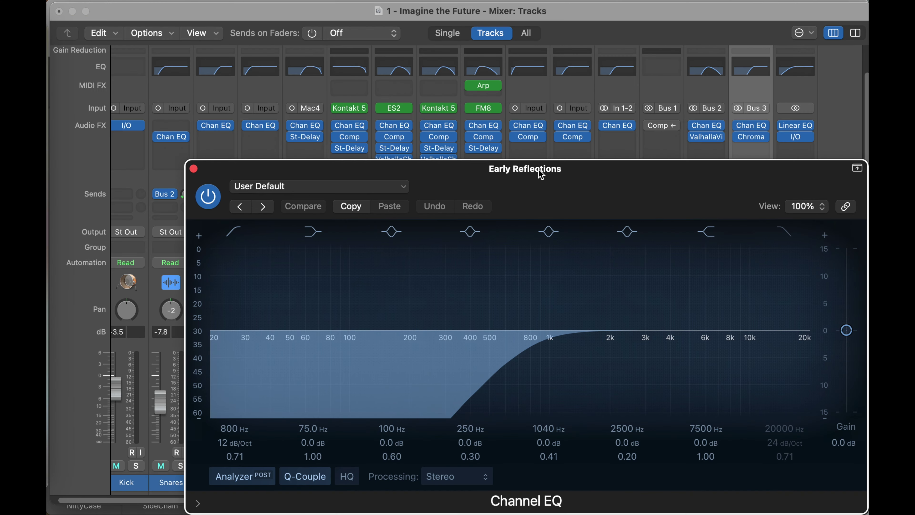
Close the Channel EQ and show the Early Reflections ChromaVerb's Details page, Early/Late 100|0
{"action": "left_click_drag", "start_coordinate": [566, 178], "coordinate": [542, 54]}
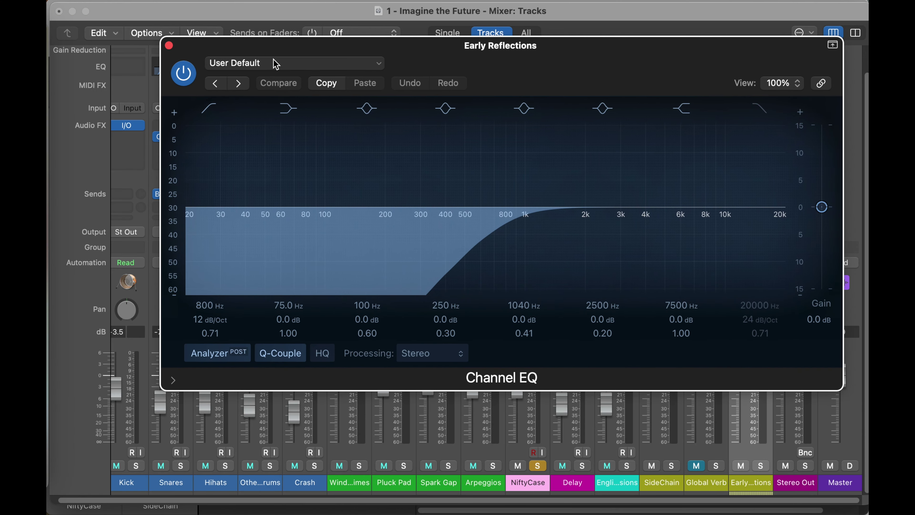
{"action": "left_click", "coordinate": [169, 45]}
{"action": "left_click", "coordinate": [752, 139]}
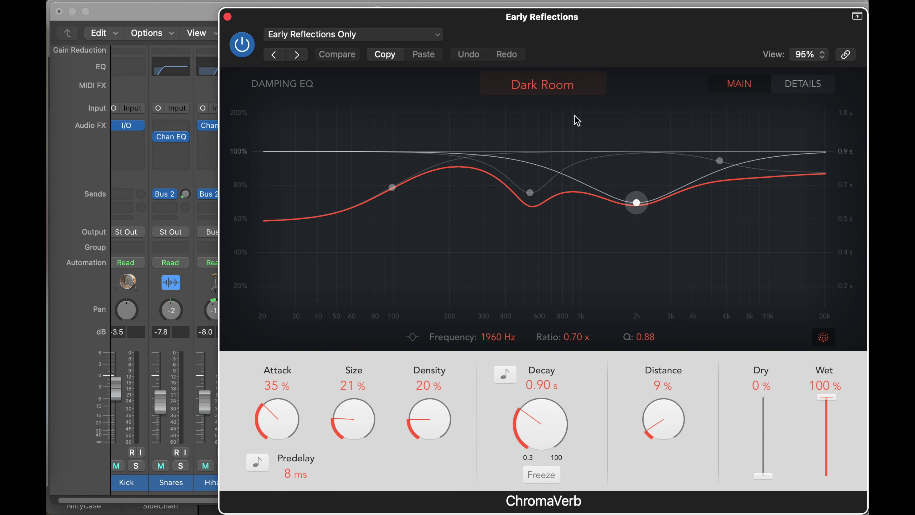
{"action": "left_click_drag", "start_coordinate": [434, 18], "coordinate": [339, 10]}
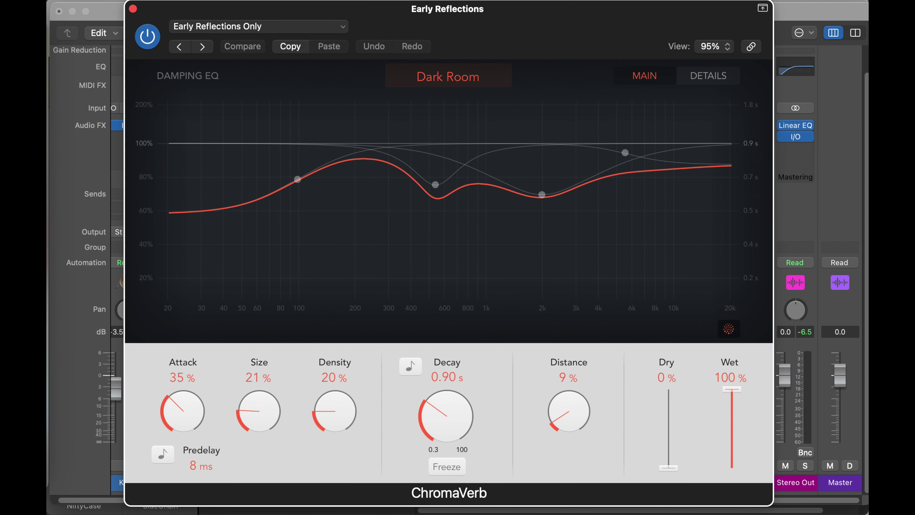
{"action": "mouse_move", "coordinate": [185, 6]}
{"action": "left_mouse_down"}
{"action": "mouse_move", "coordinate": [169, 5]}
{"action": "mouse_move", "coordinate": [197, 5]}
{"action": "left_mouse_up"}
{"action": "left_click", "coordinate": [145, 9]}
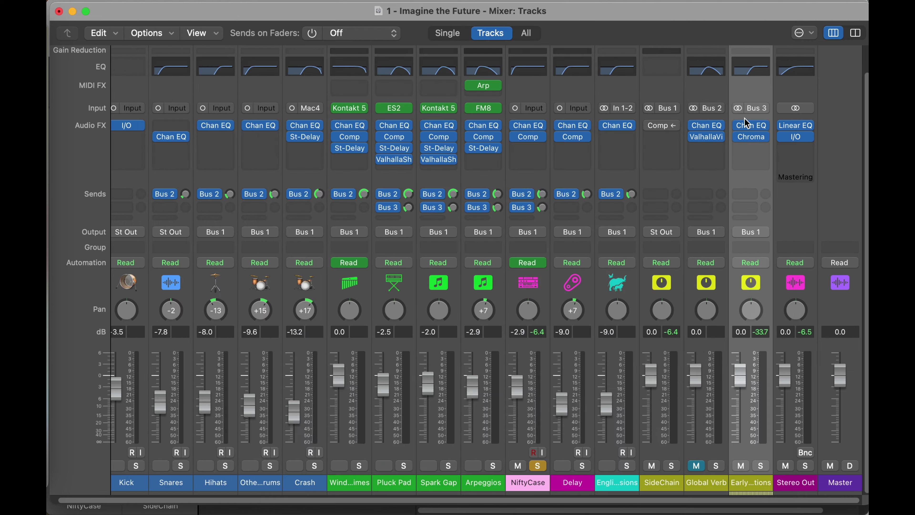
{"action": "left_click", "coordinate": [750, 138]}
{"action": "left_click_drag", "start_coordinate": [549, 4], "coordinate": [542, 2]}
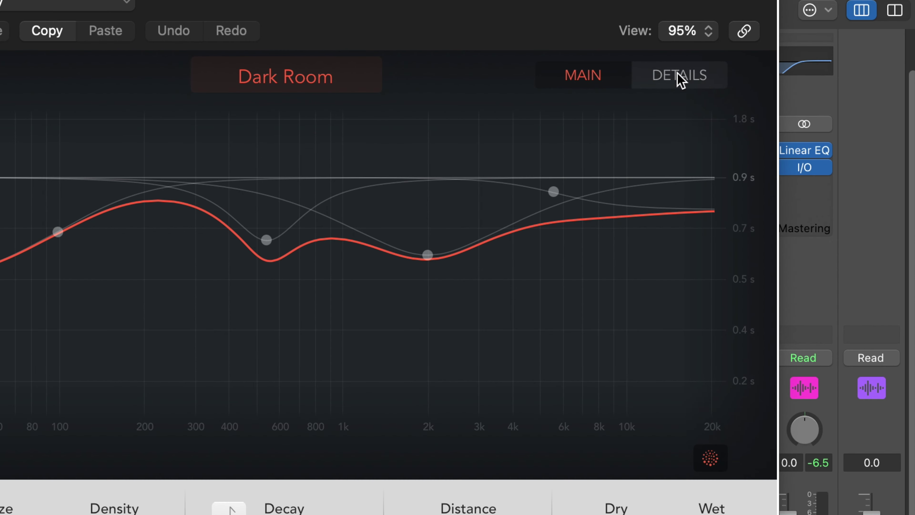
{"action": "left_click", "coordinate": [679, 77]}
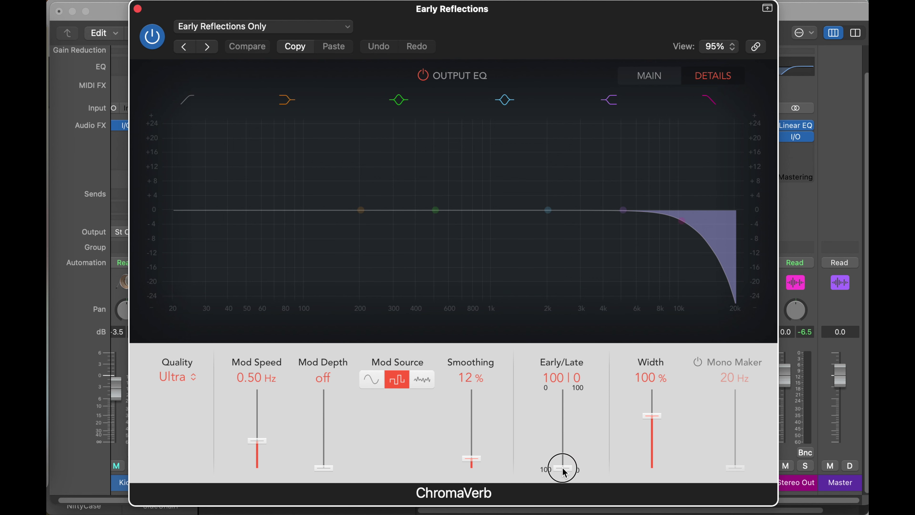
Sweep ChromaVerb's Early/Late balance to late and back to early only, leaving presets unchanged
{"action": "left_click_drag", "start_coordinate": [564, 472], "coordinate": [571, 372]}
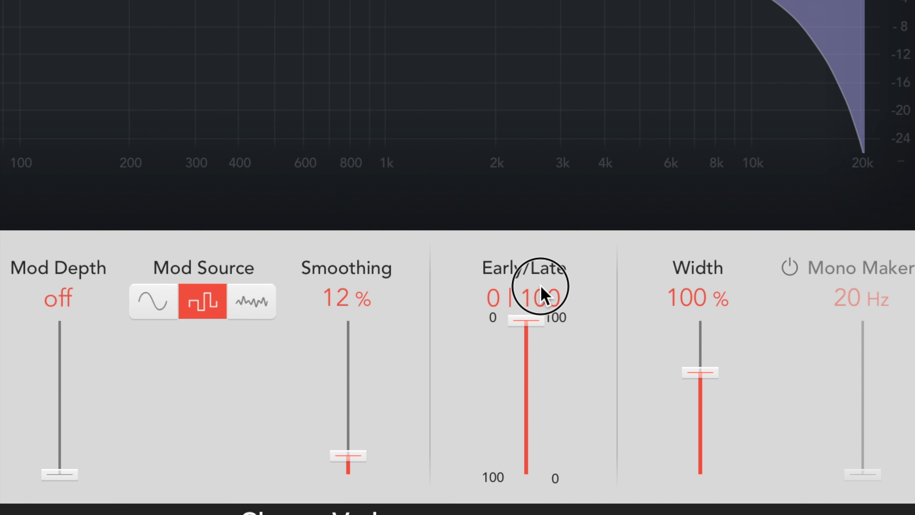
{"action": "left_click_drag", "start_coordinate": [539, 284], "coordinate": [579, 508]}
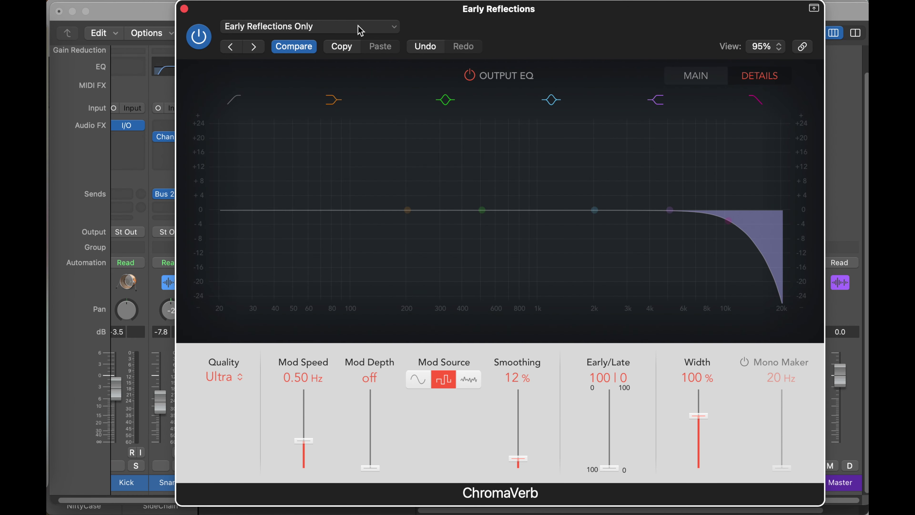
{"action": "left_click", "coordinate": [361, 29]}
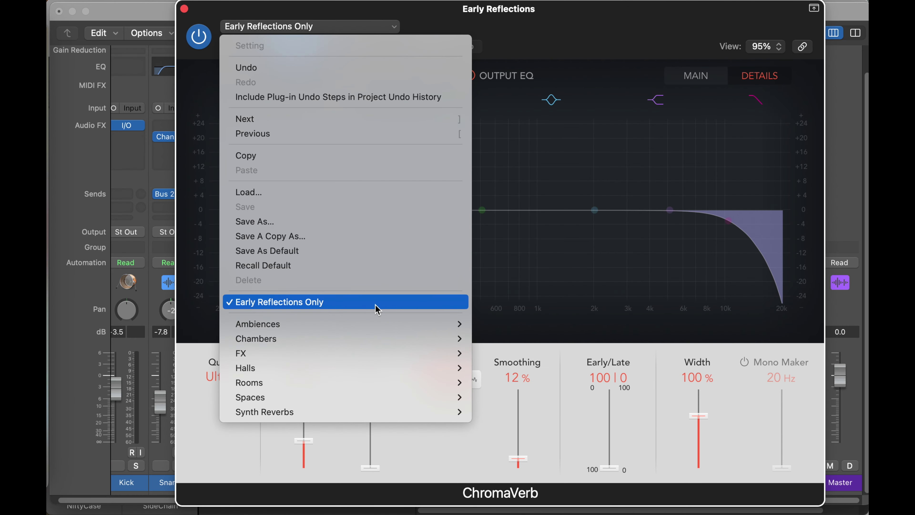
{"action": "left_click", "coordinate": [618, 398]}
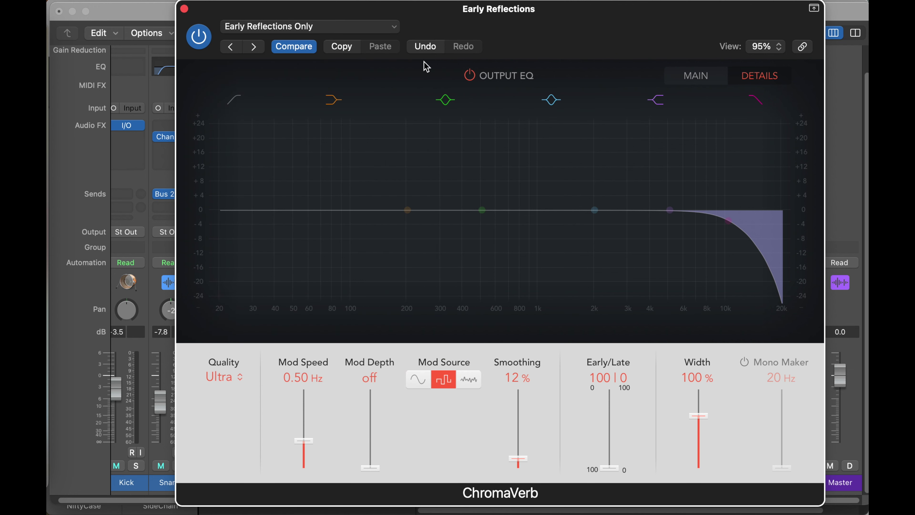
Keep the Dark Room type with Early/Late at 100|0, then return to the full mixer
{"action": "left_click", "coordinate": [696, 76]}
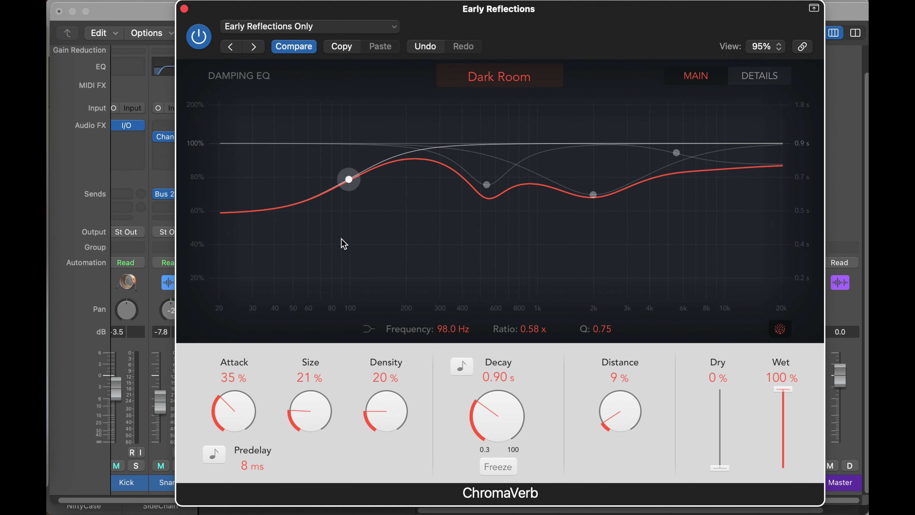
{"action": "left_click", "coordinate": [537, 77]}
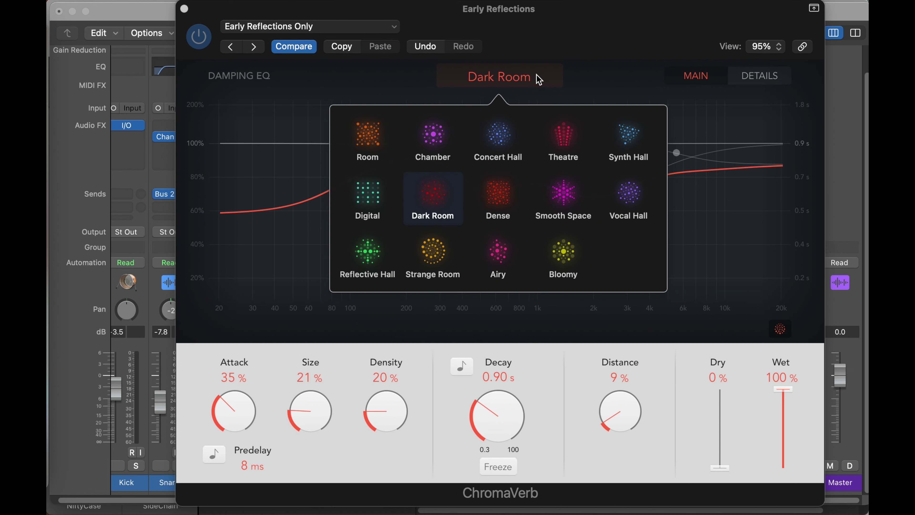
{"action": "left_click", "coordinate": [683, 372]}
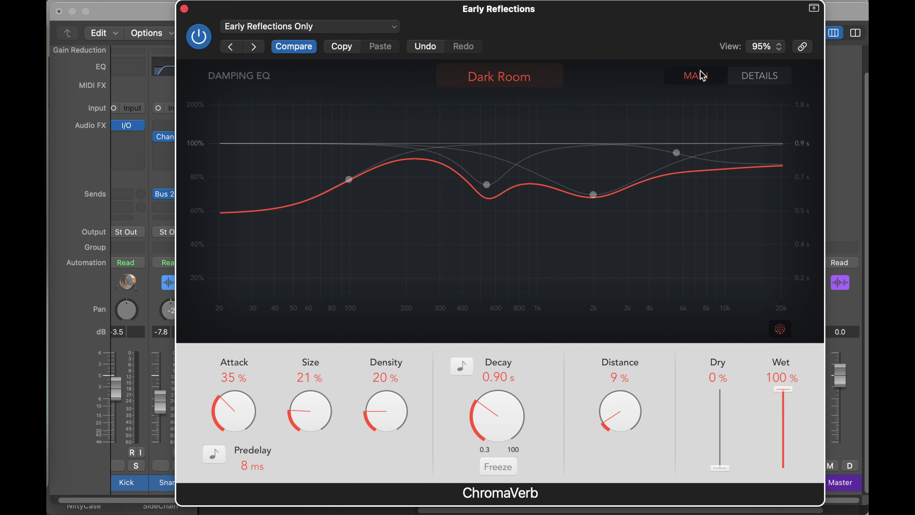
{"action": "left_click", "coordinate": [759, 76]}
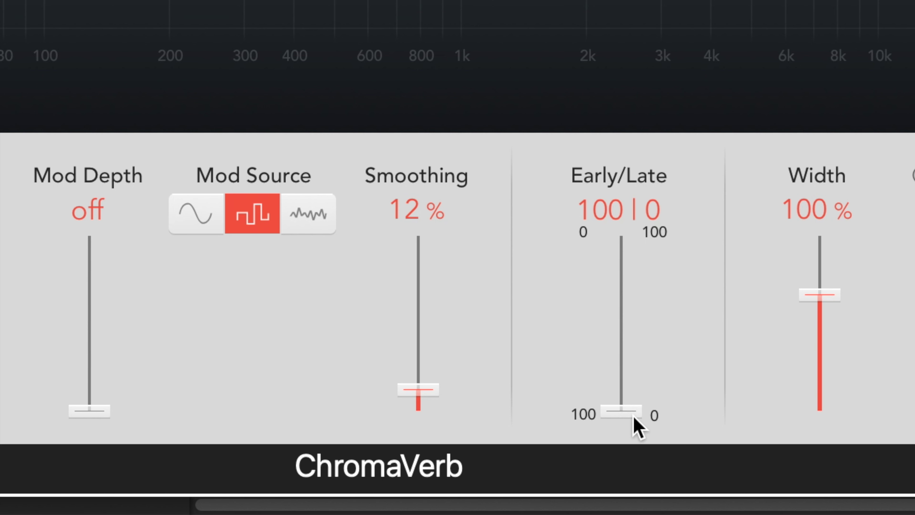
{"action": "left_click_drag", "start_coordinate": [612, 468], "coordinate": [619, 508]}
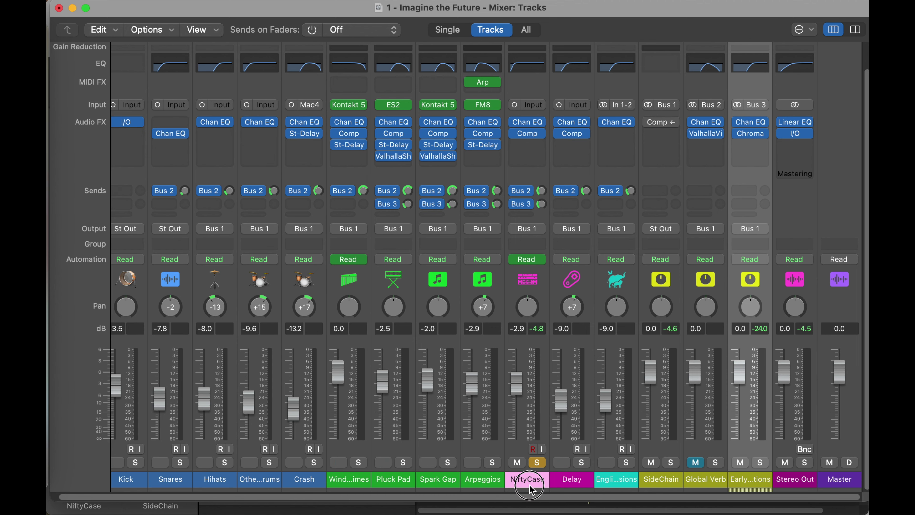
{"action": "left_click", "coordinate": [530, 484]}
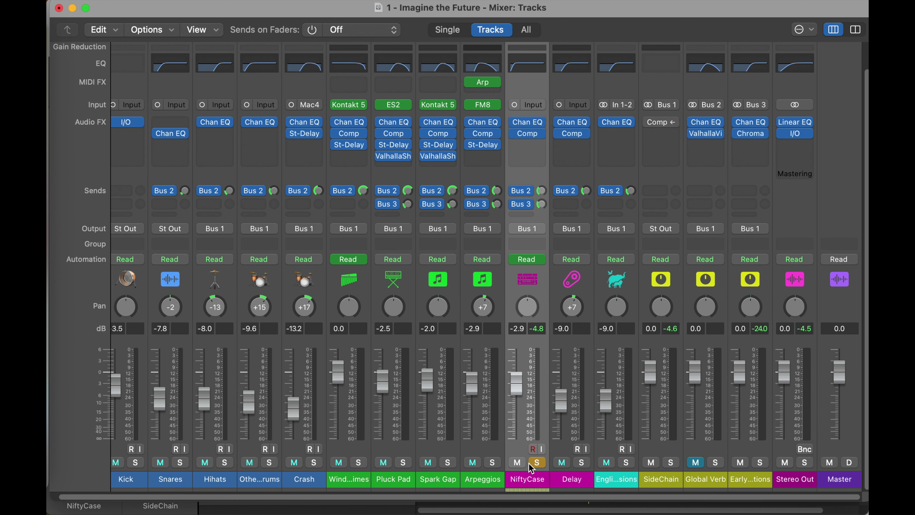
Select the Global Verb and Early Reflections buses and start song playback
{"action": "left_click", "coordinate": [713, 484]}
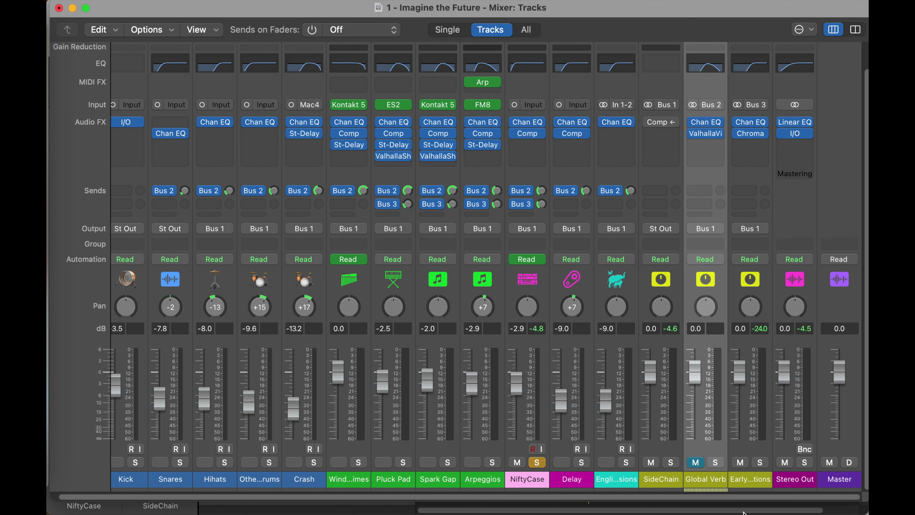
{"action": "left_click", "coordinate": [757, 485]}
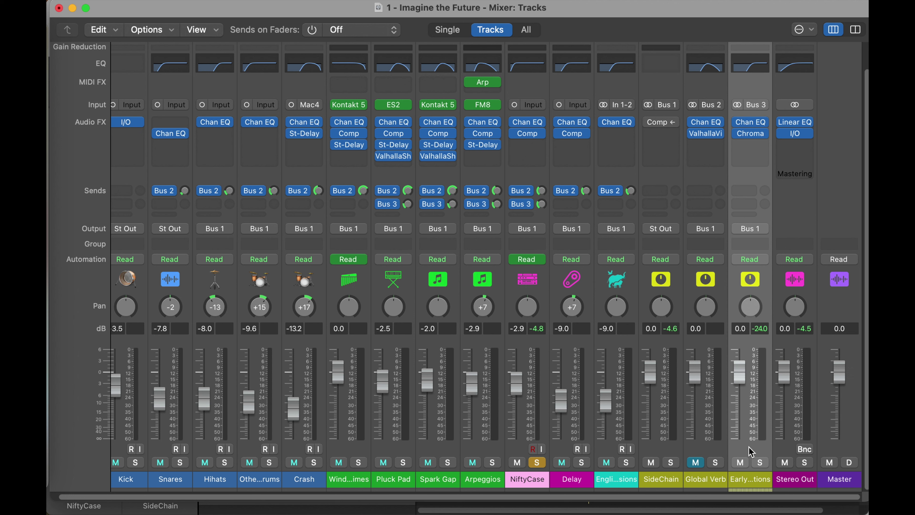
{"action": "key", "text": "space"}
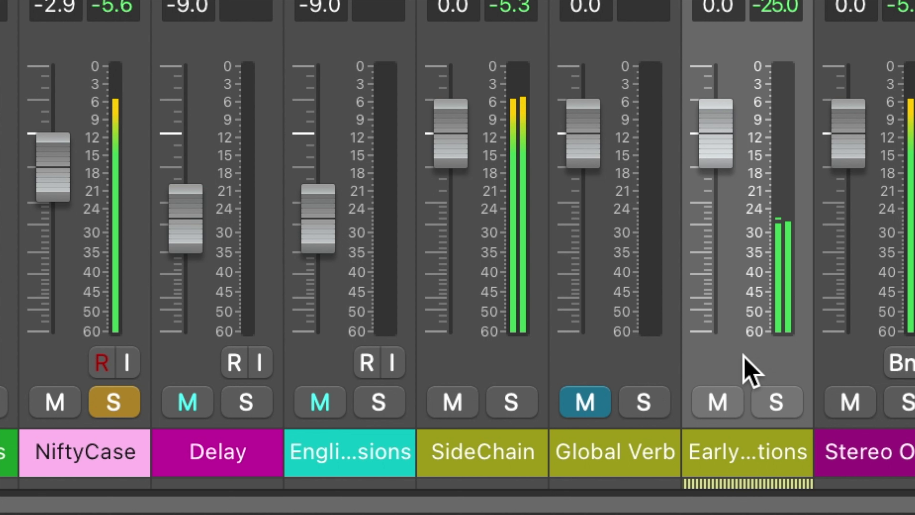
Toggle the Early Reflections bus mute three times to compare, ending unmuted
{"action": "left_click", "coordinate": [721, 408]}
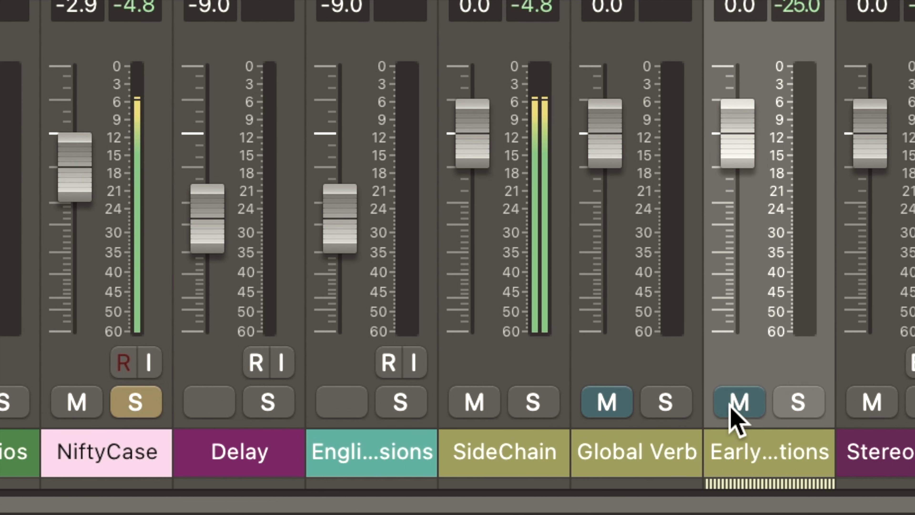
{"action": "left_click", "coordinate": [715, 409]}
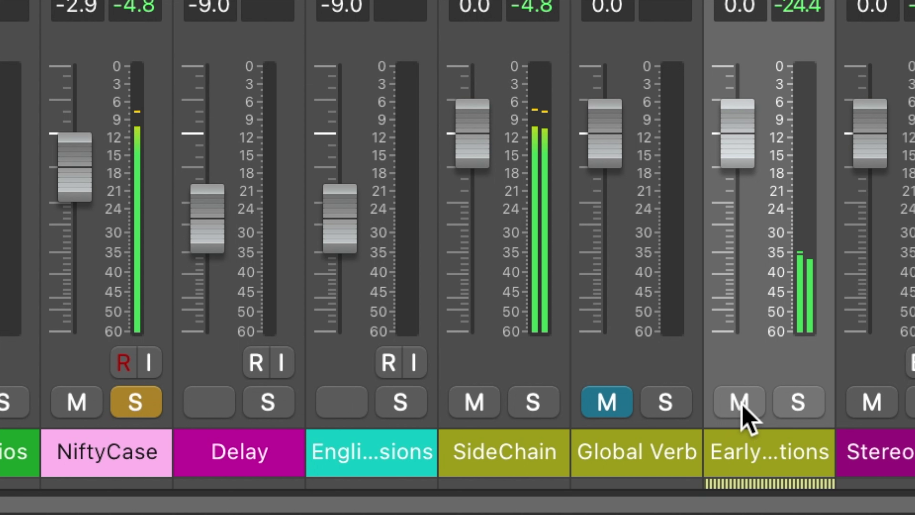
{"action": "left_click", "coordinate": [742, 406]}
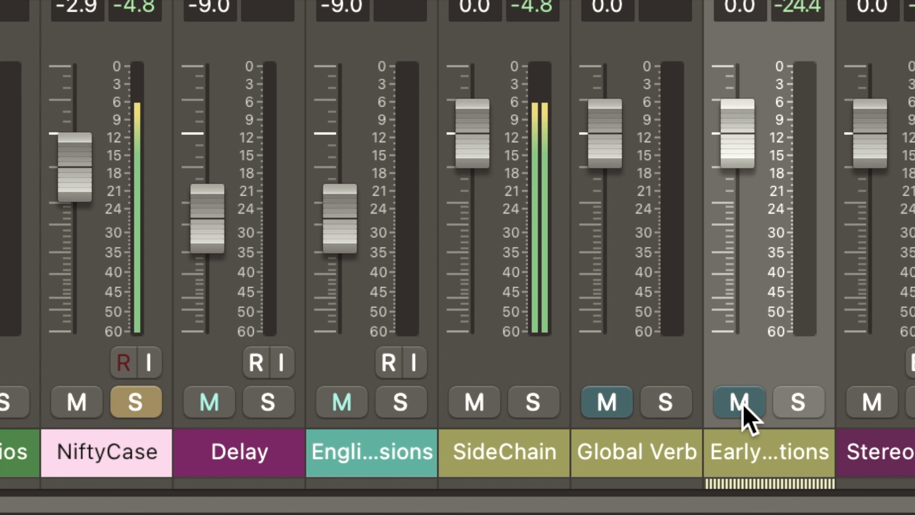
{"action": "left_click", "coordinate": [743, 406]}
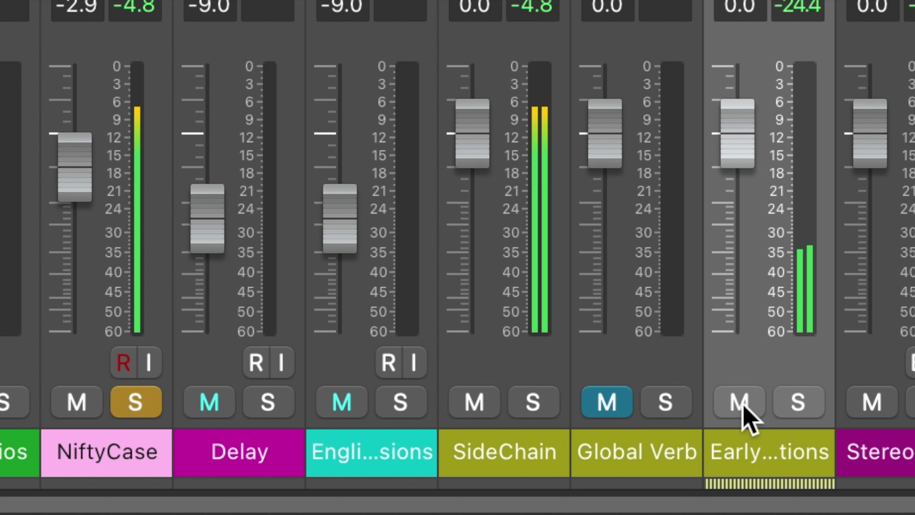
{"action": "left_click", "coordinate": [743, 408]}
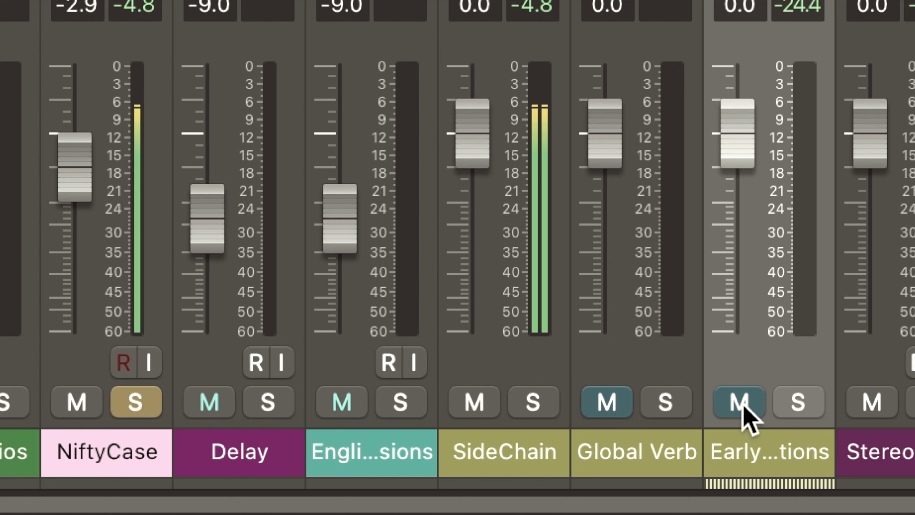
{"action": "left_click", "coordinate": [739, 402]}
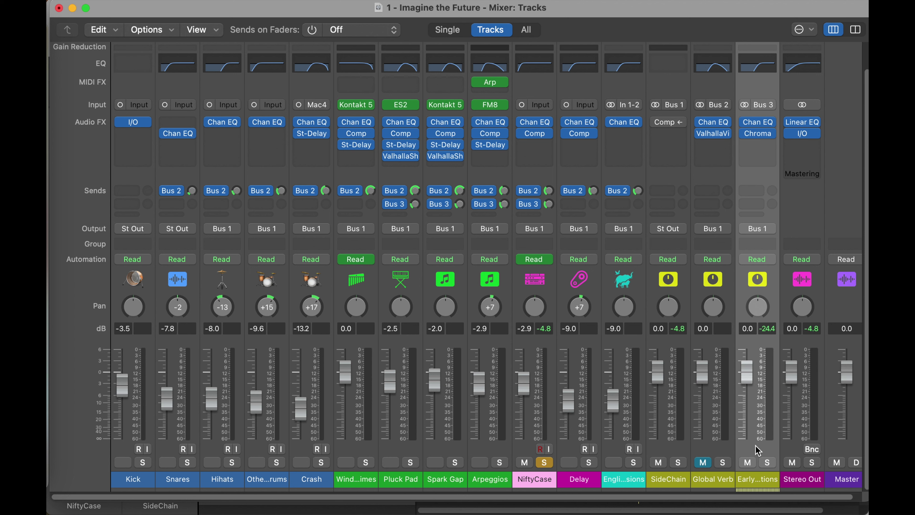
Unmute the Global Verb bus and switch off NiftyCase's solo
{"action": "left_click", "coordinate": [719, 449]}
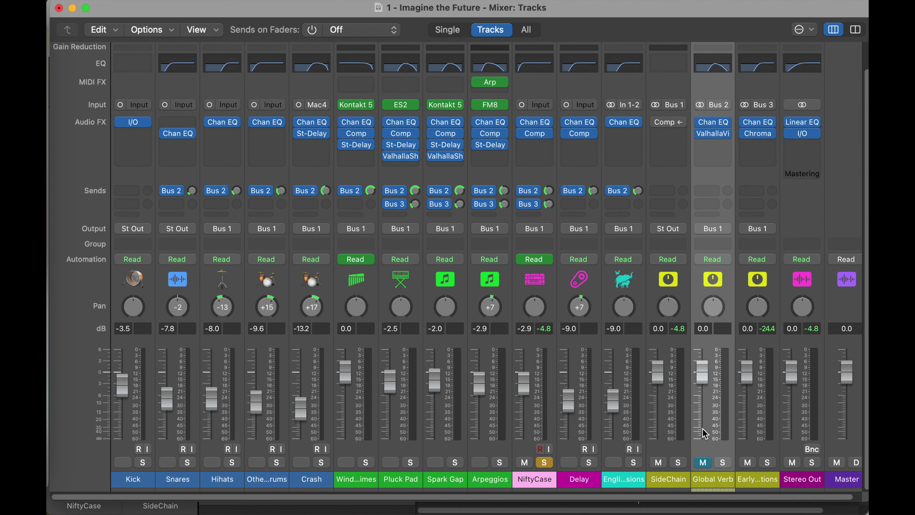
{"action": "left_click", "coordinate": [704, 462]}
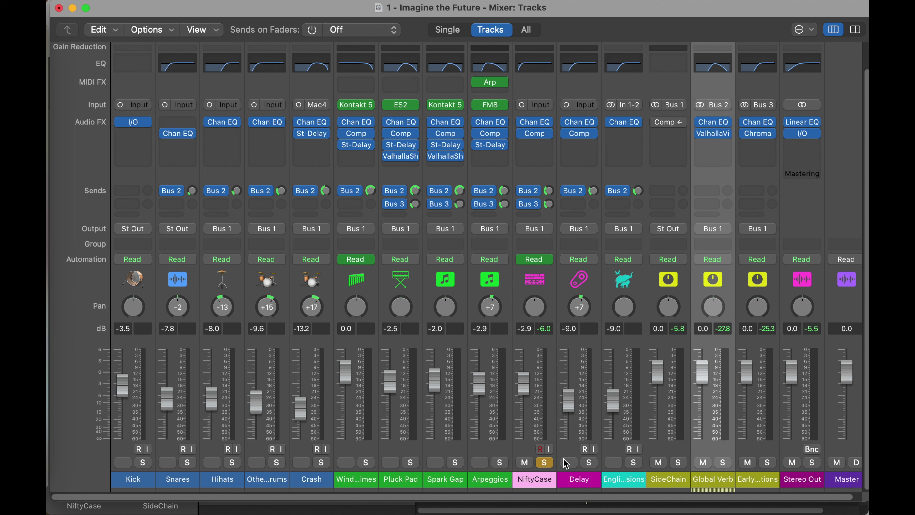
{"action": "left_click", "coordinate": [545, 463]}
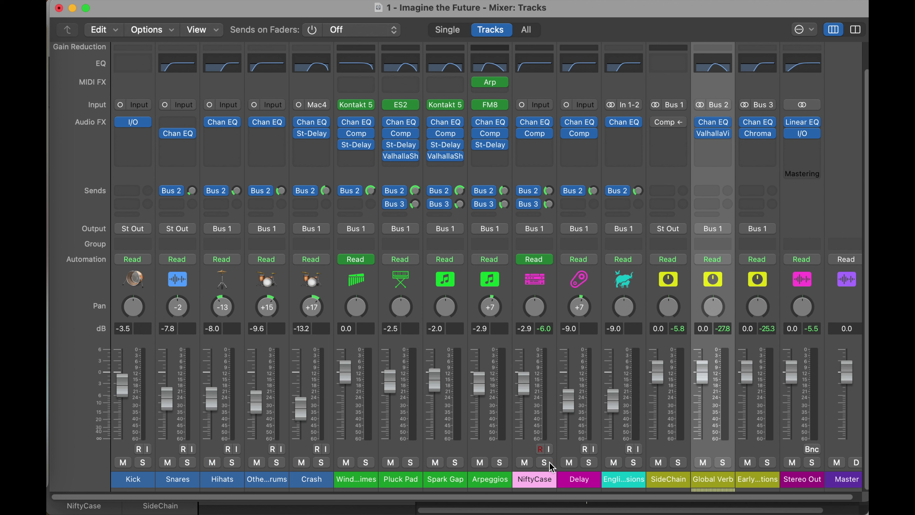